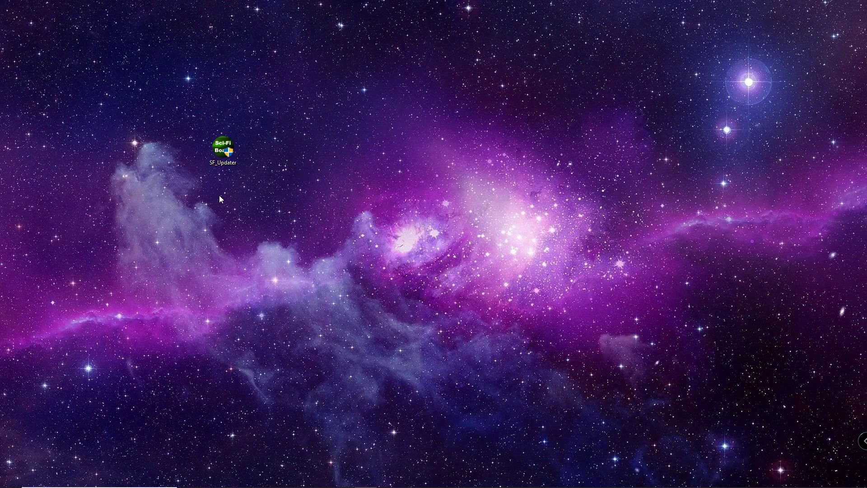
# Launch Sci-Fi Board Updater from the SF_Updater shortcut, with the Sci-Fi Paintball downloads page behind, and position its window.
pyautogui.moveTo(223, 151)
pyautogui.mouseDown()
pyautogui.moveTo(246, 166)
pyautogui.moveTo(220, 166)
pyautogui.mouseUp()
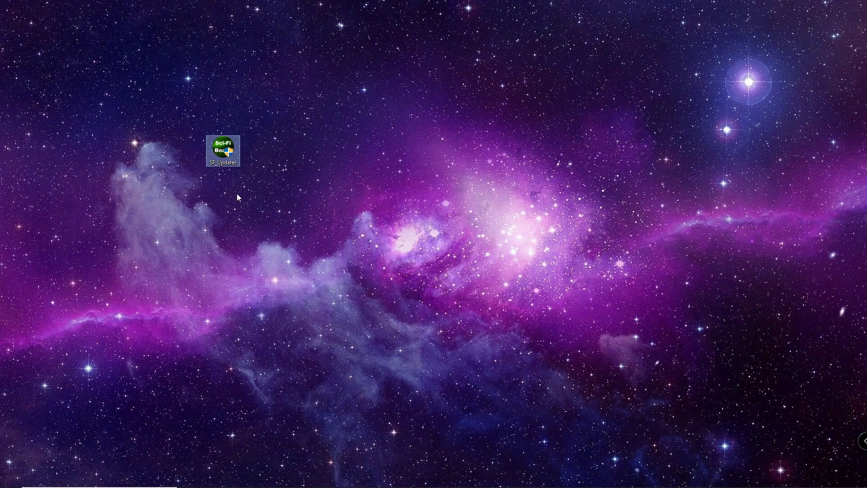
pyautogui.click(224, 179)
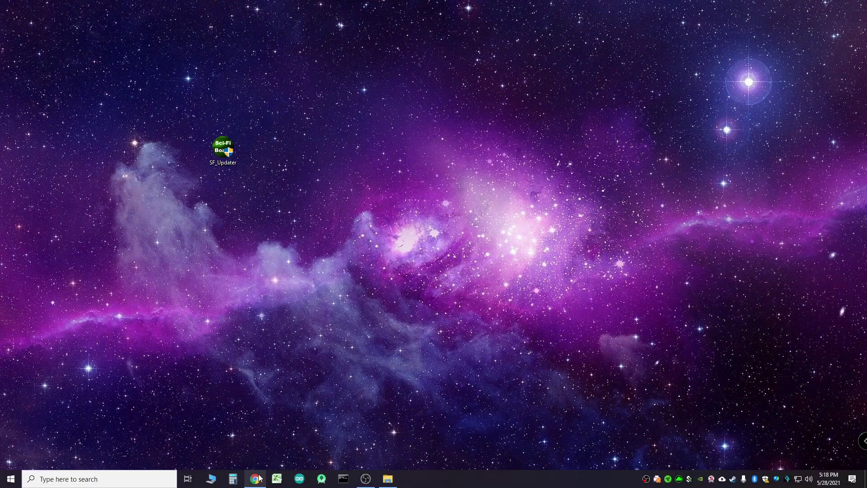
pyautogui.click(255, 480)
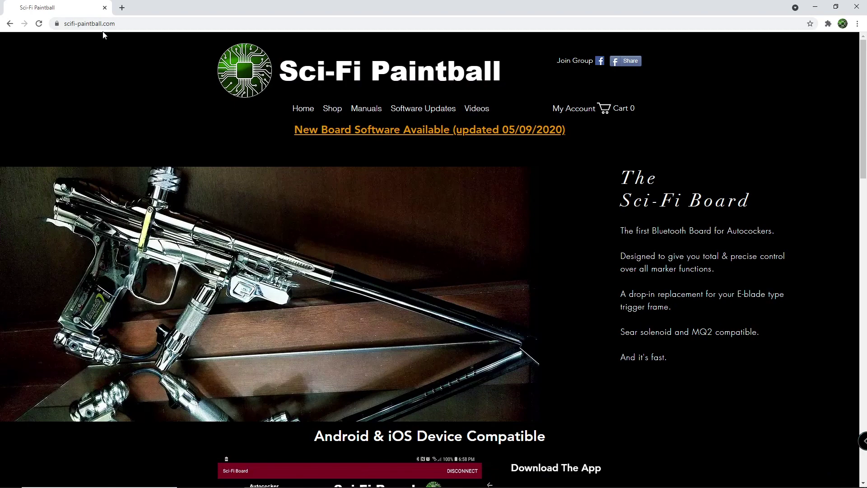
pyautogui.click(434, 113)
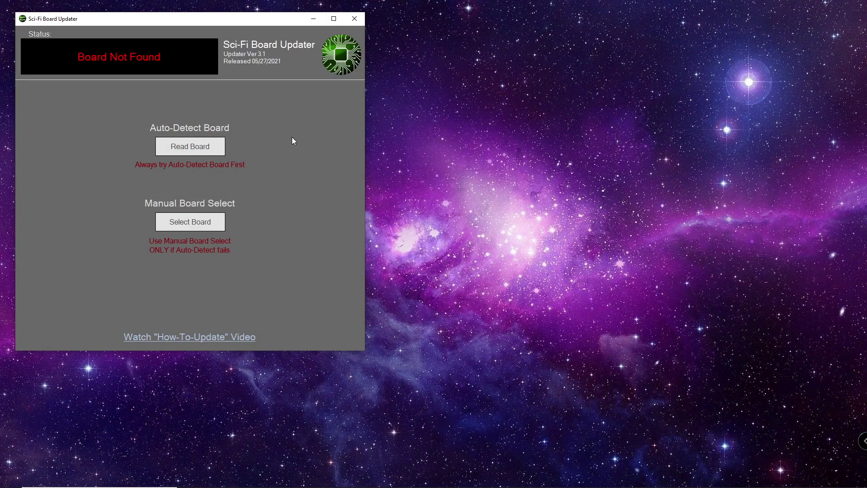
pyautogui.moveTo(272, 22); pyautogui.dragTo(276, 23)
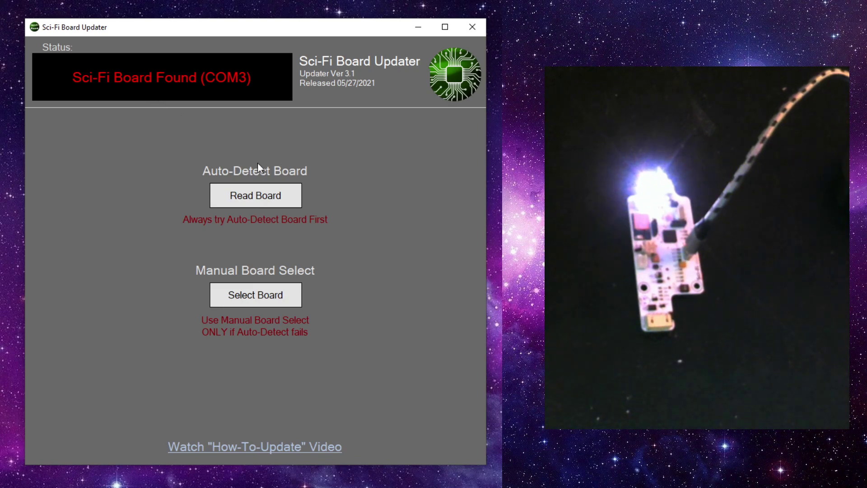
# Run auto-detect twice until the board shows as found on COM3.
pyautogui.click(252, 196)
pyautogui.click(218, 195)
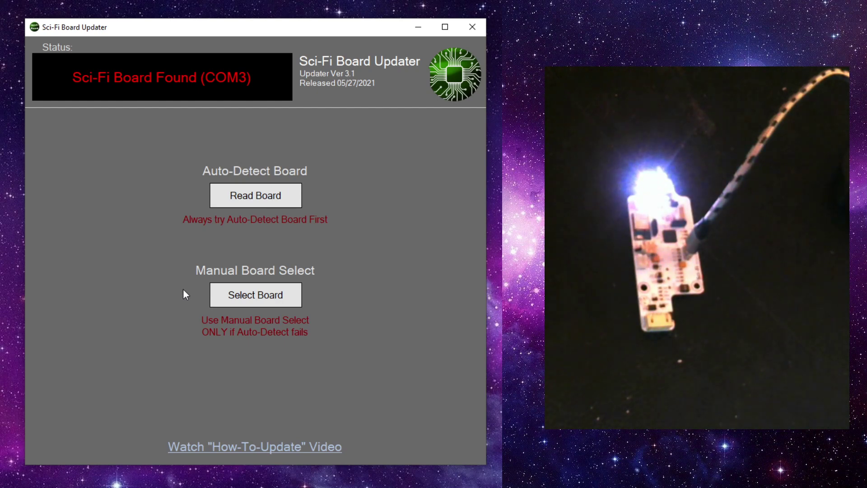
# Choose Shoebox Shocker v1.0 as the board type manually and update its software to v3.0.
pyautogui.click(287, 301)
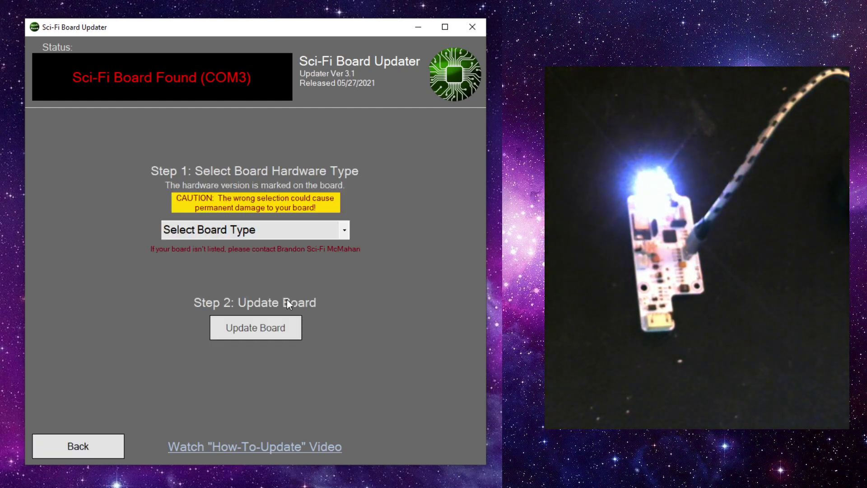
pyautogui.click(344, 229)
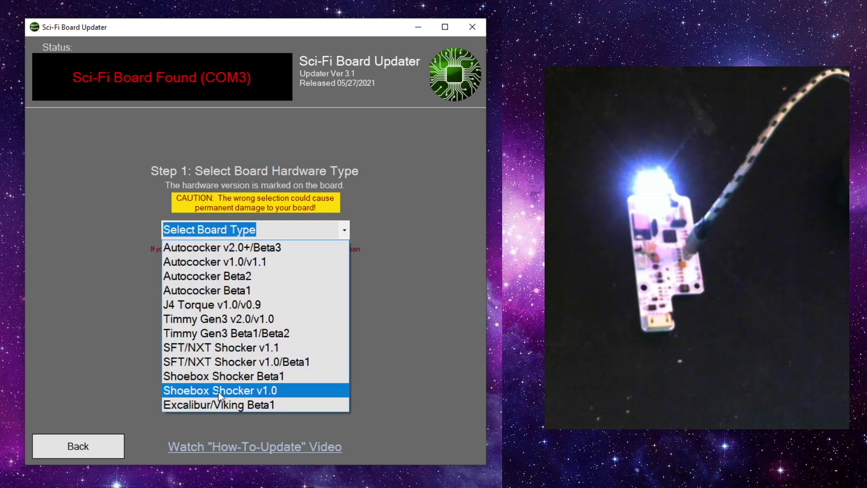
pyautogui.click(345, 232)
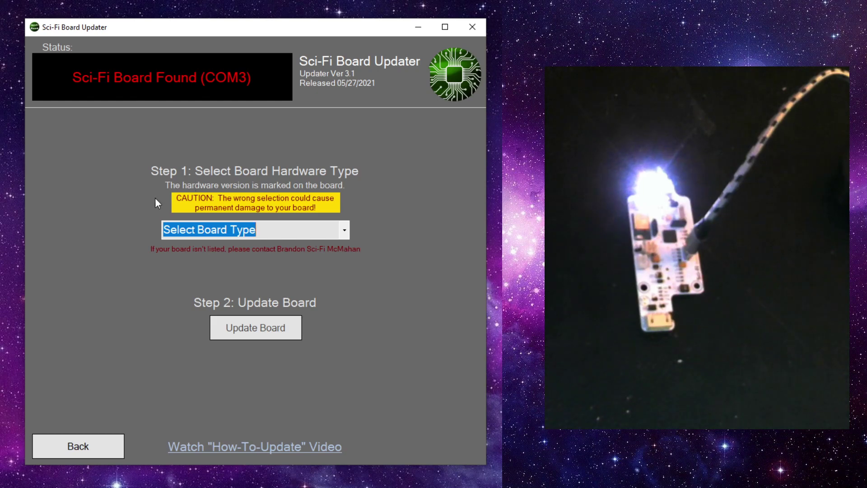
pyautogui.click(345, 229)
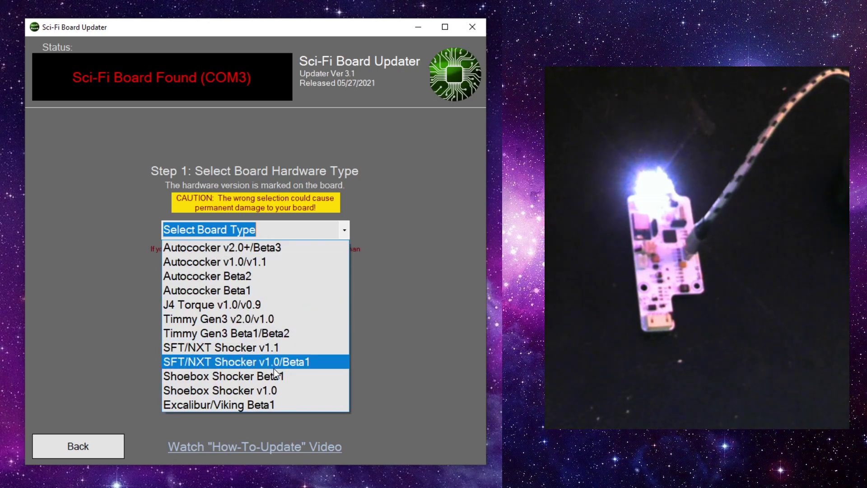
pyautogui.click(272, 390)
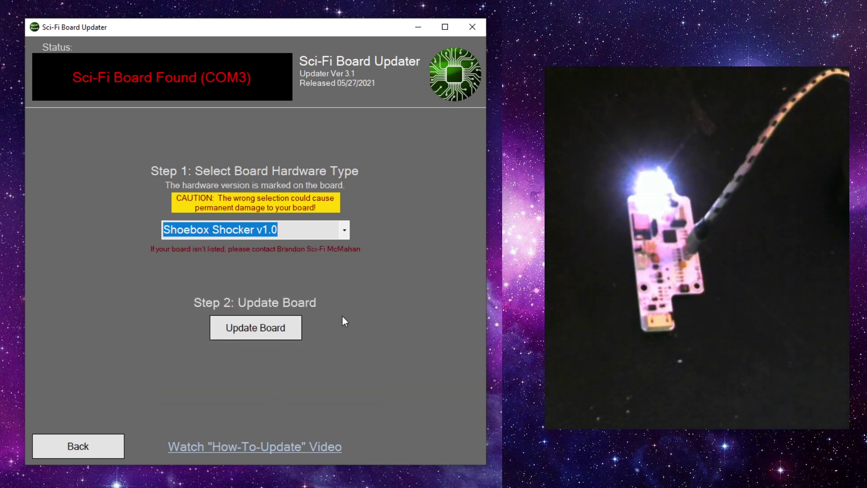
pyautogui.click(246, 329)
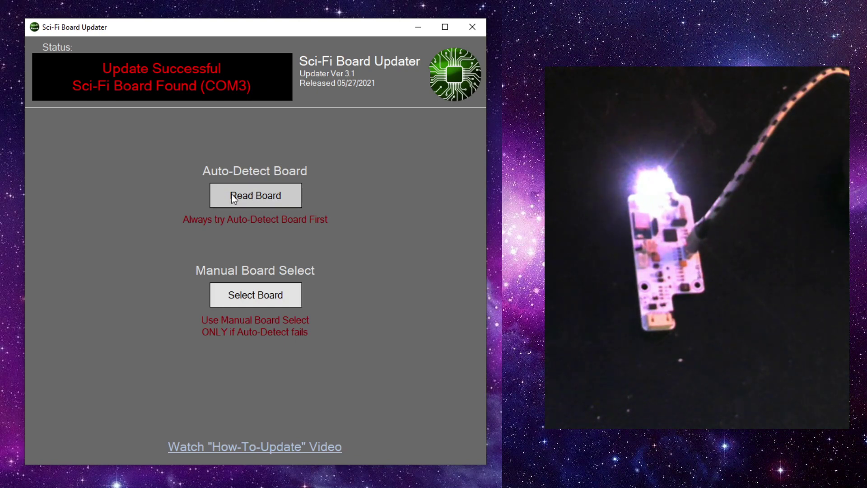
# Read the board's current settings and leave 'Update Board but retain custom settings' selected.
pyautogui.click(243, 193)
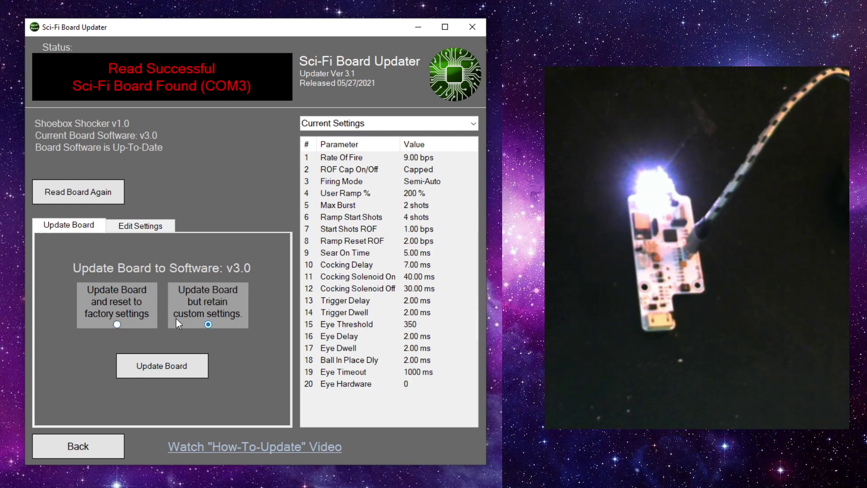
pyautogui.click(116, 324)
pyautogui.click(208, 325)
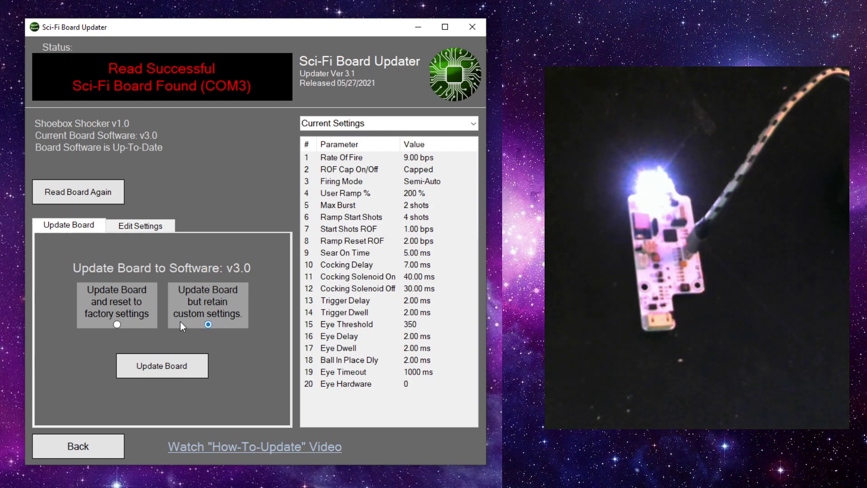
pyautogui.click(117, 320)
pyautogui.click(208, 325)
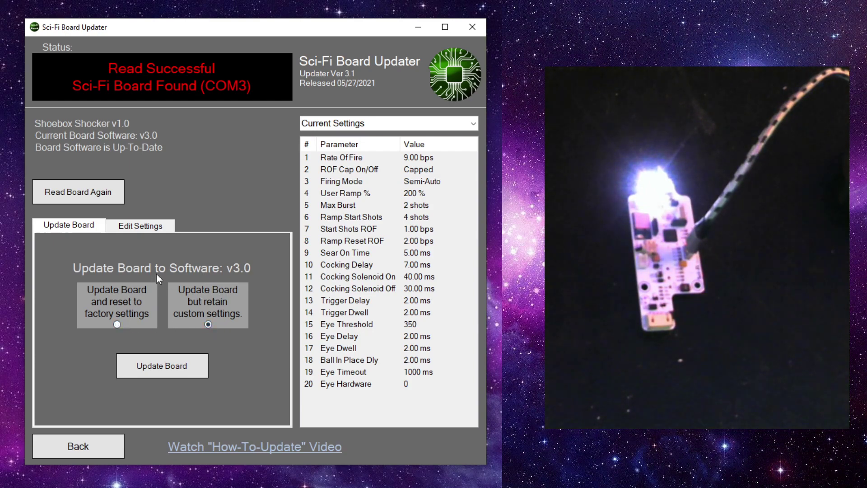
# In the settings editor, raise Rate Of Fire to 12.00 bps and accept it.
pyautogui.click(134, 228)
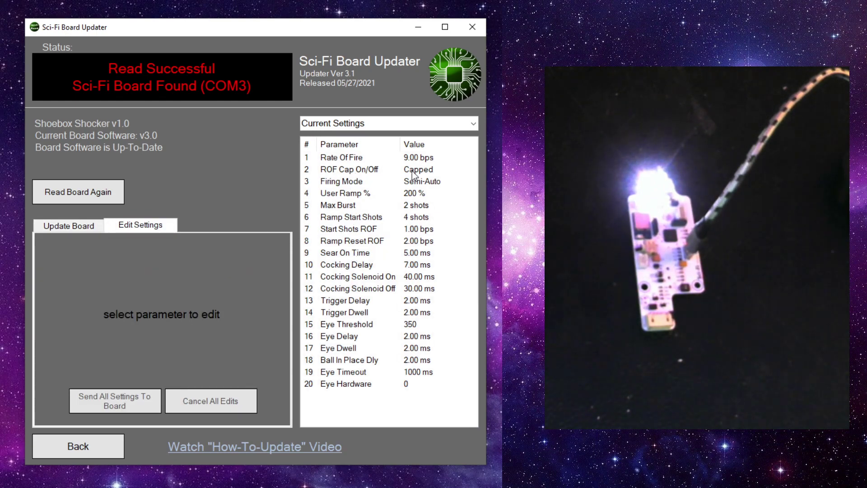
pyautogui.click(420, 158)
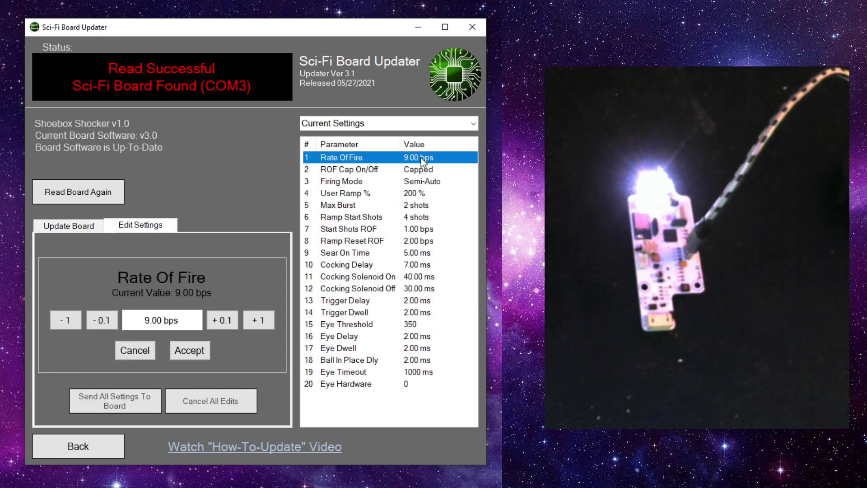
pyautogui.click(257, 324)
pyautogui.click(258, 324)
pyautogui.click(257, 324)
pyautogui.click(194, 351)
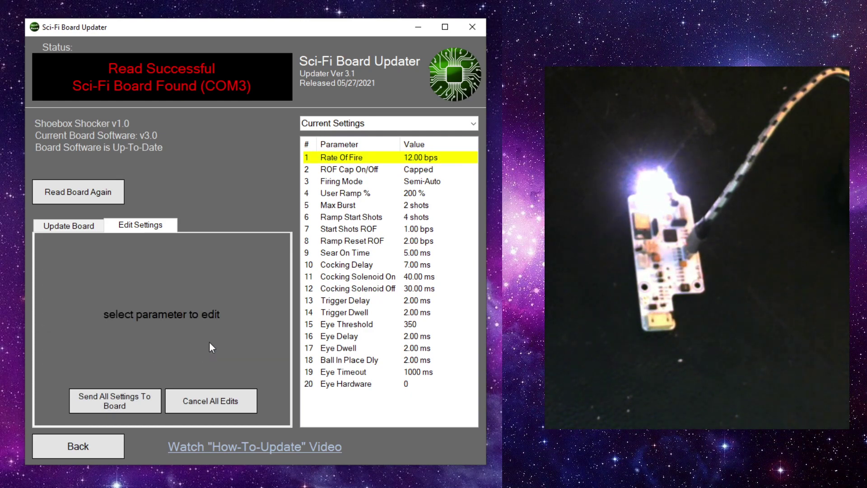
# Set Ramp Start Shots to 5 shots and Sear On Time to 8.00 ms.
pyautogui.click(409, 218)
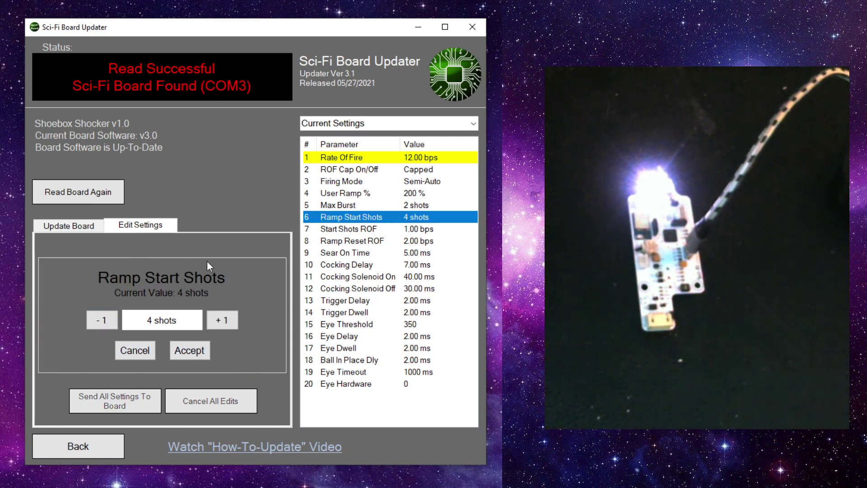
pyautogui.click(222, 320)
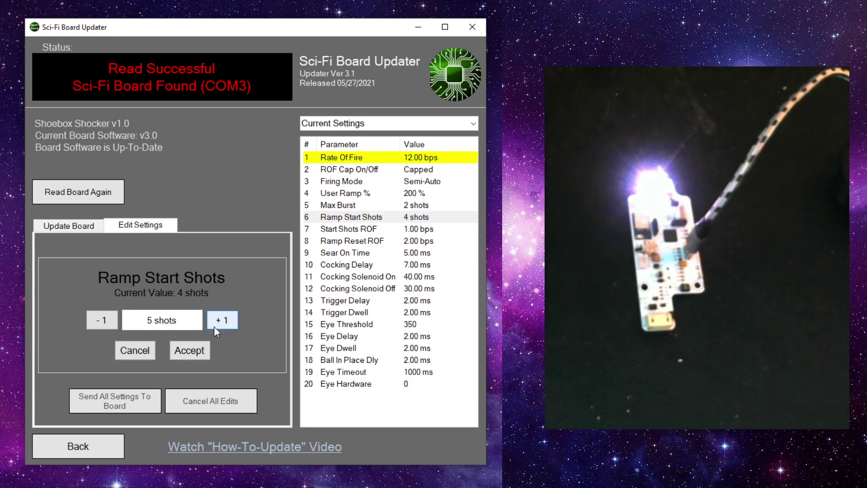
pyautogui.click(185, 349)
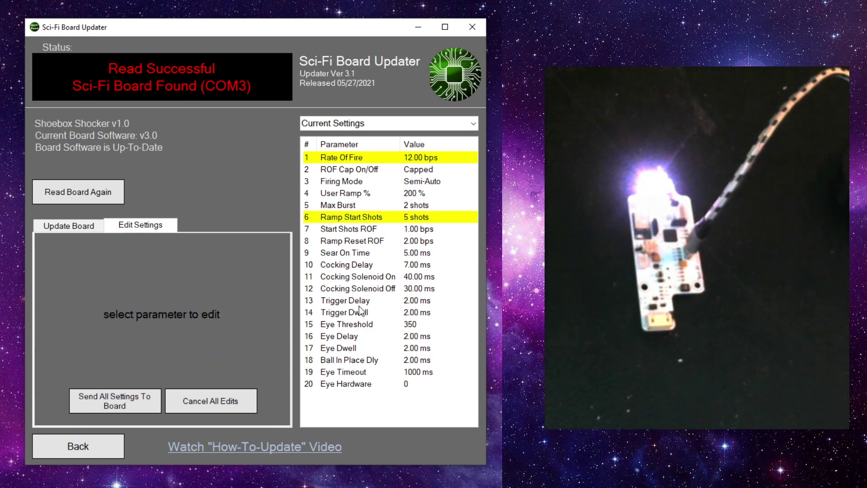
pyautogui.click(423, 254)
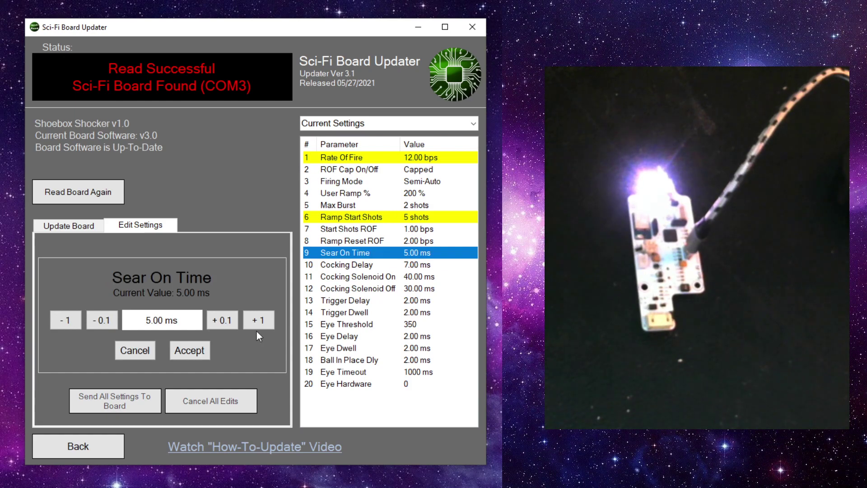
pyautogui.click(254, 323)
pyautogui.click(254, 324)
pyautogui.click(254, 324)
pyautogui.click(202, 351)
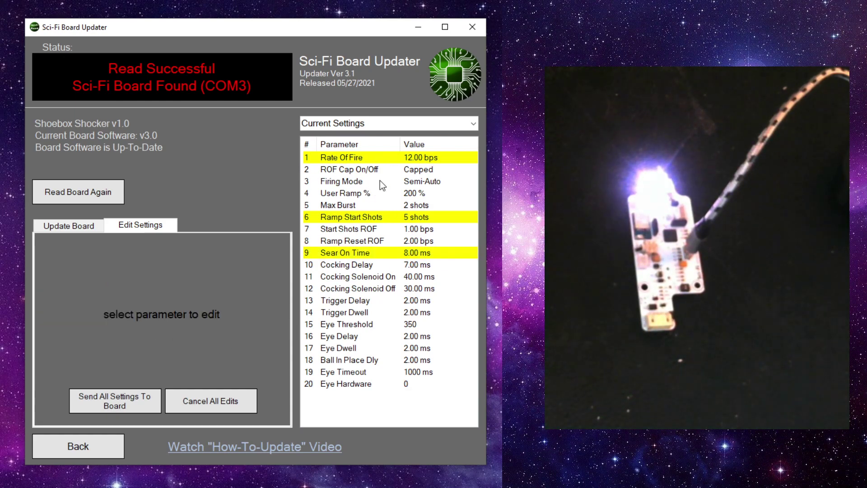
# Raise Cocking Solenoid Off to 33.00 ms and accept it.
pyautogui.click(414, 289)
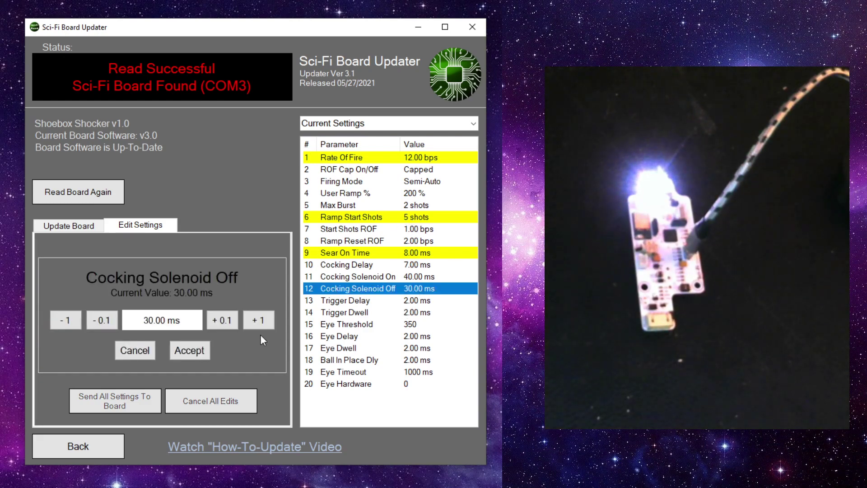
pyautogui.click(257, 321)
pyautogui.click(258, 321)
pyautogui.click(258, 320)
pyautogui.click(193, 353)
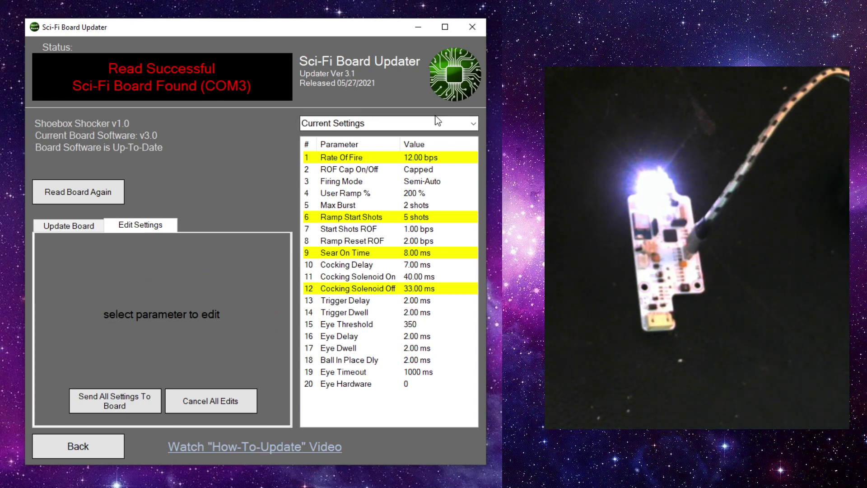
# Set Profile 2's Rate Of Fire to 11.20 bps and accept it.
pyautogui.click(474, 124)
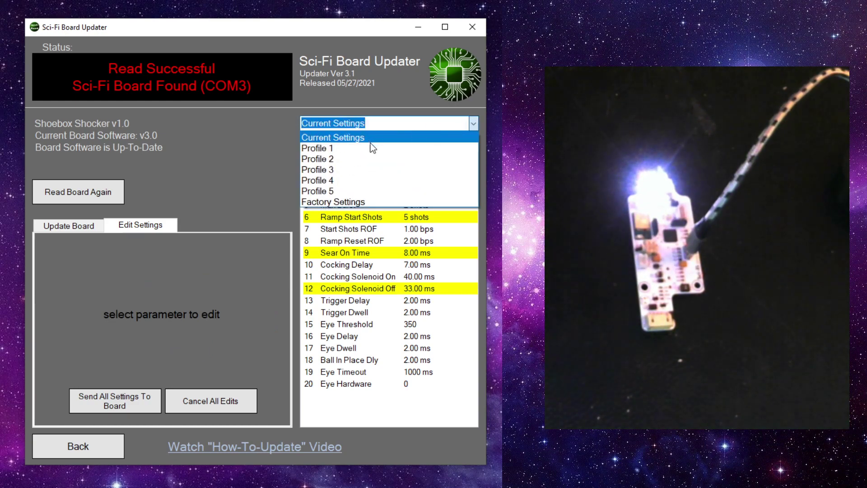
pyautogui.click(348, 160)
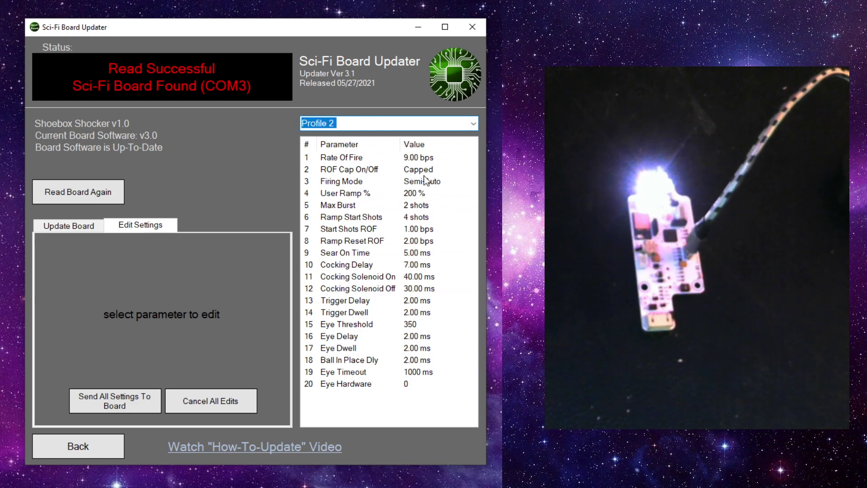
pyautogui.click(420, 158)
pyautogui.click(261, 320)
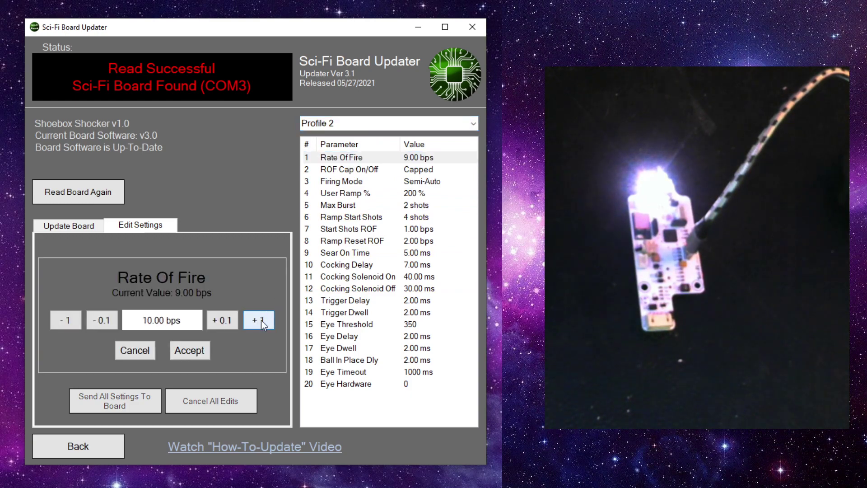
pyautogui.click(261, 321)
pyautogui.click(230, 320)
pyautogui.click(230, 320)
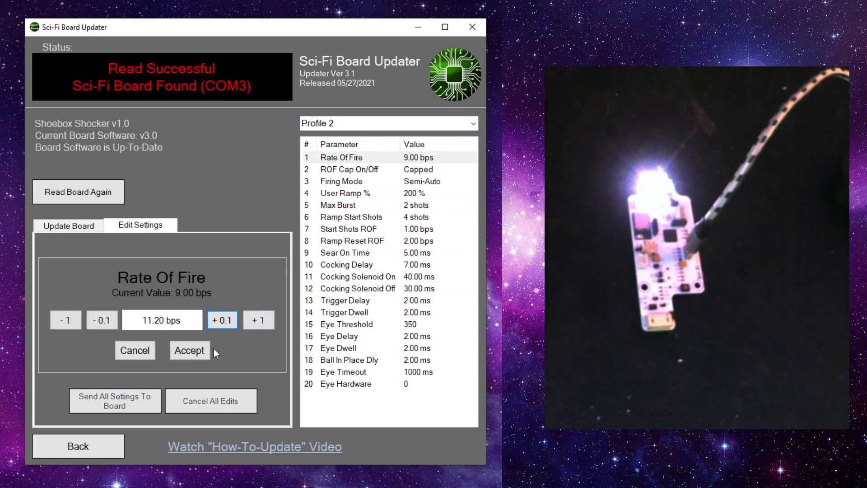
pyautogui.click(197, 352)
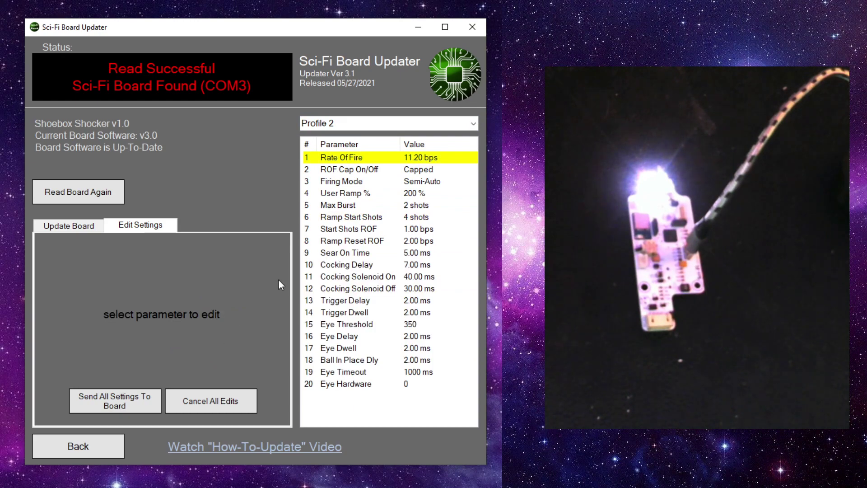
# Set Profile 5's Rate Of Fire to 9.30 bps and accept it.
pyautogui.click(473, 123)
pyautogui.click(404, 190)
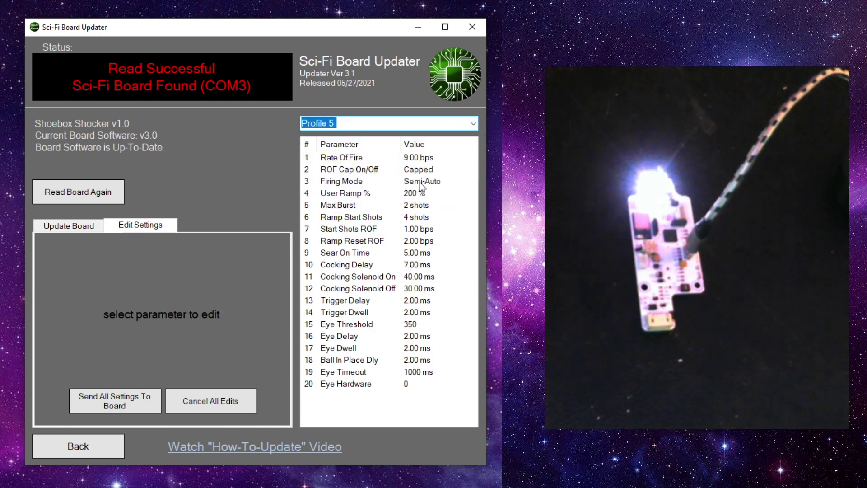
pyautogui.click(418, 158)
pyautogui.click(226, 322)
pyautogui.click(226, 321)
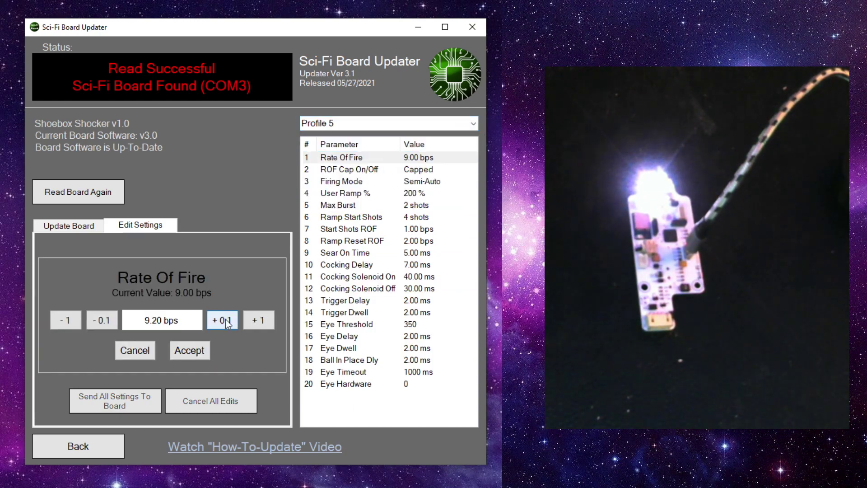
pyautogui.click(226, 321)
pyautogui.click(189, 351)
pyautogui.click(467, 124)
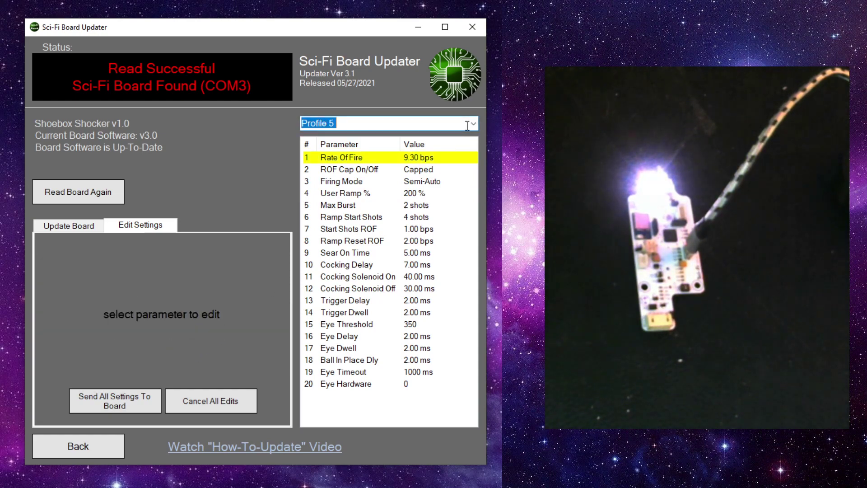
# View the Factory Settings values, then switch back to Current Settings.
pyautogui.click(474, 122)
pyautogui.click(393, 202)
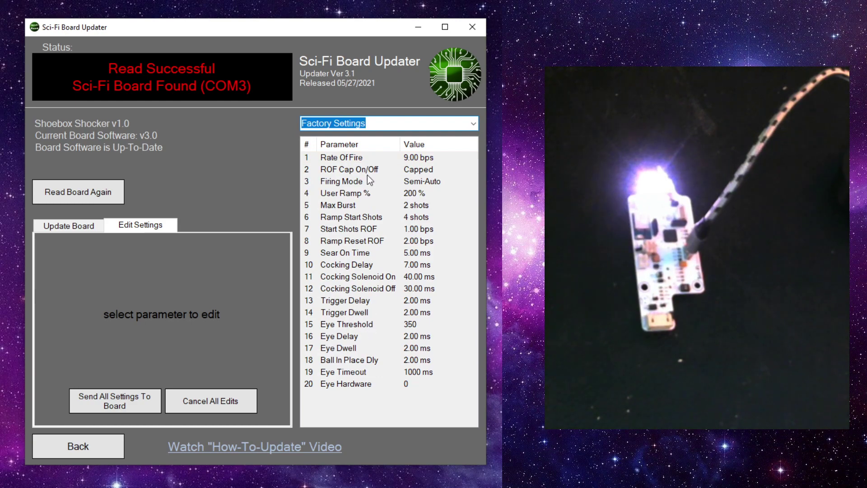
pyautogui.click(473, 123)
pyautogui.click(387, 136)
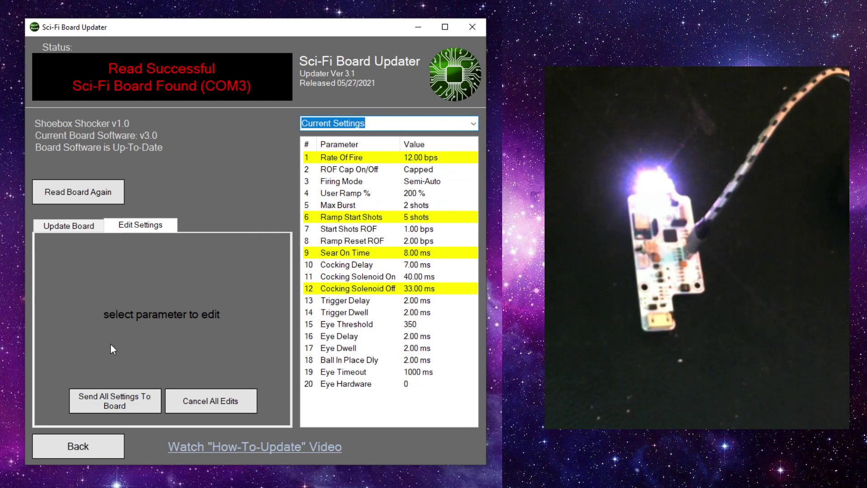
# Send all edited settings and profiles to the board.
pyautogui.click(99, 409)
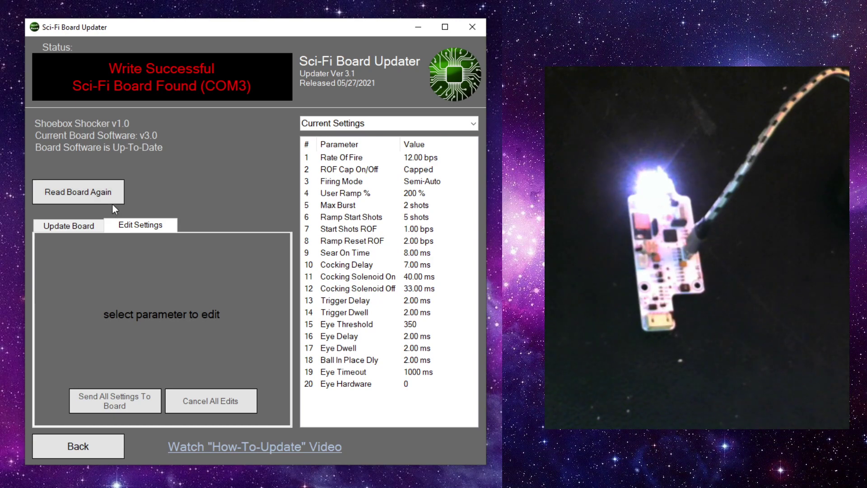
# Show the update options and select 'Update Board and reset to factory settings'.
pyautogui.click(70, 226)
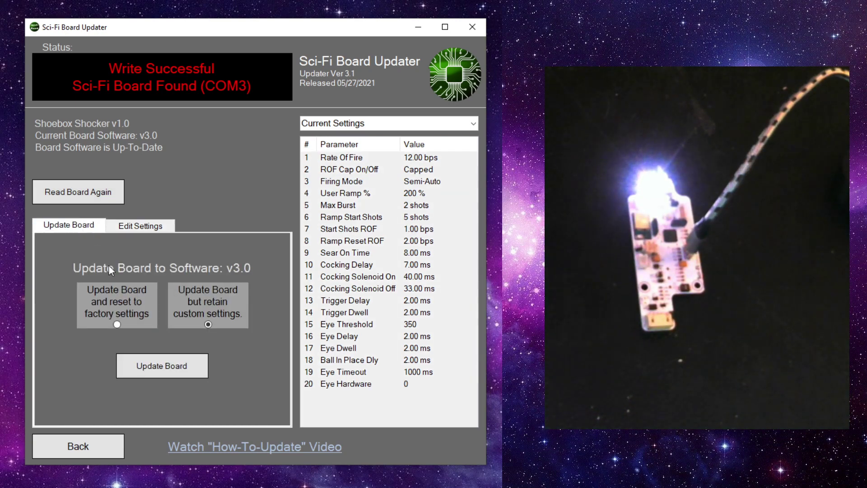
pyautogui.click(146, 227)
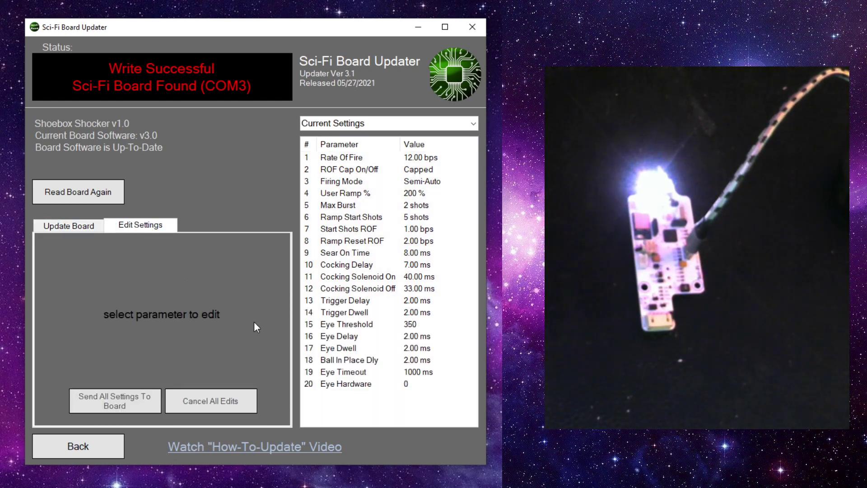
pyautogui.click(80, 225)
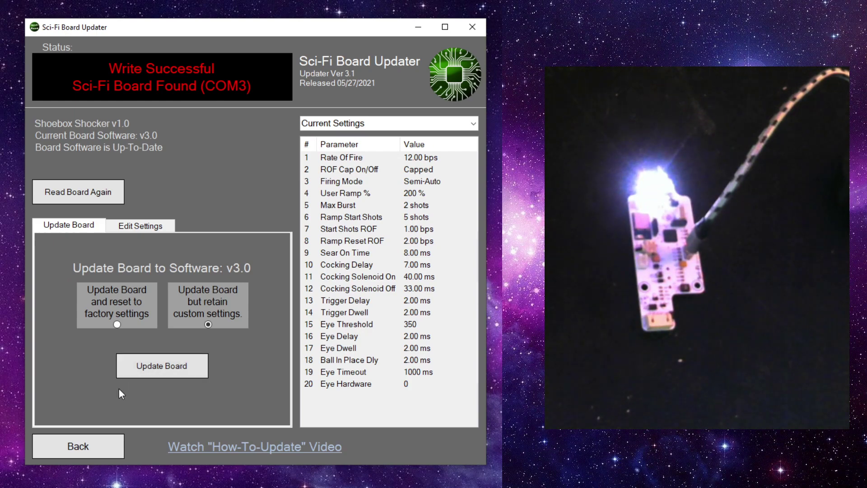
pyautogui.click(117, 324)
# Update the board to v3.0 with factory defaults, then move the window lower right.
pyautogui.click(143, 367)
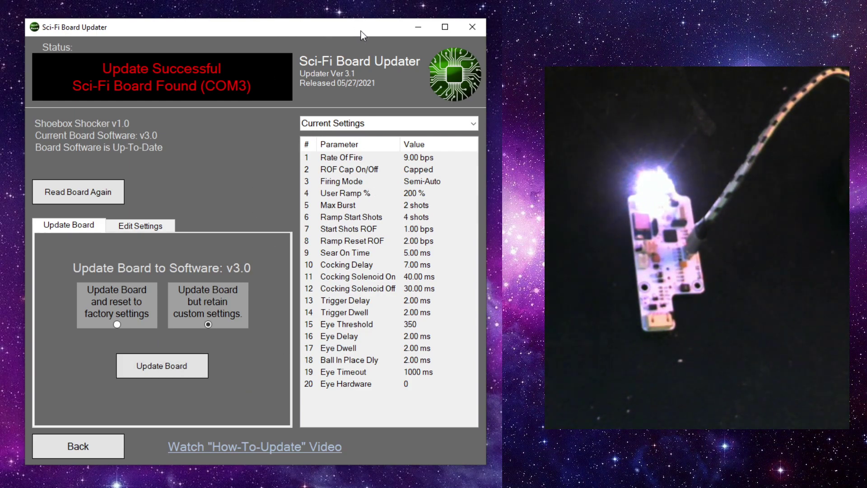
pyautogui.moveTo(365, 31)
pyautogui.mouseDown()
pyautogui.moveTo(611, 39)
pyautogui.moveTo(630, 63)
pyautogui.moveTo(570, 105)
pyautogui.moveTo(554, 102)
pyautogui.moveTo(354, 74)
pyautogui.moveTo(360, 31)
pyautogui.mouseUp()
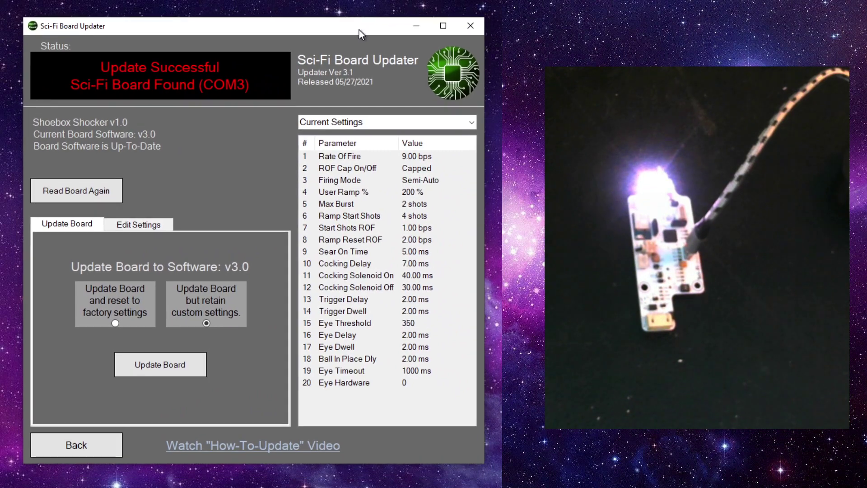